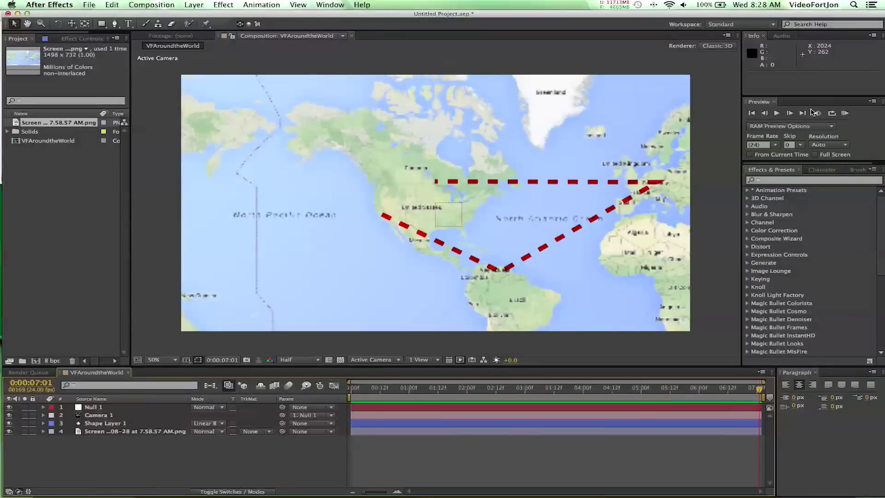
- Preview the finished VFAroundtheWorld animation to examine how the dashed route travels across the map
click(780, 113)
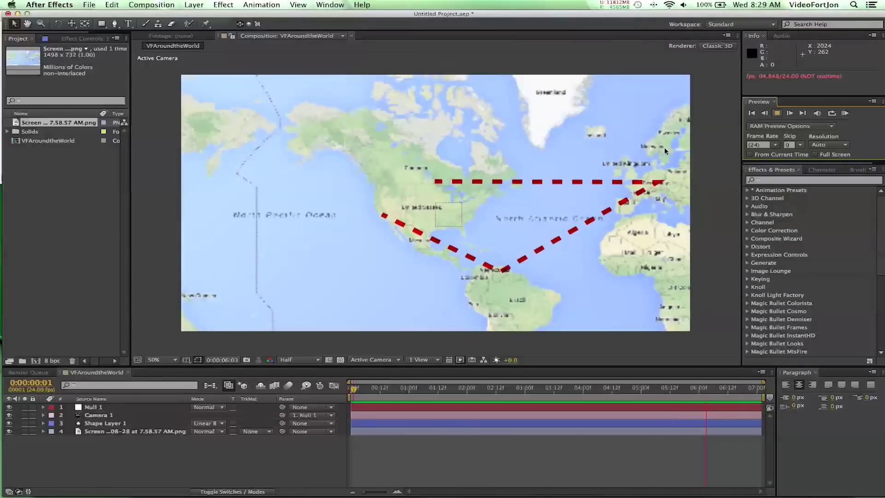
click(777, 113)
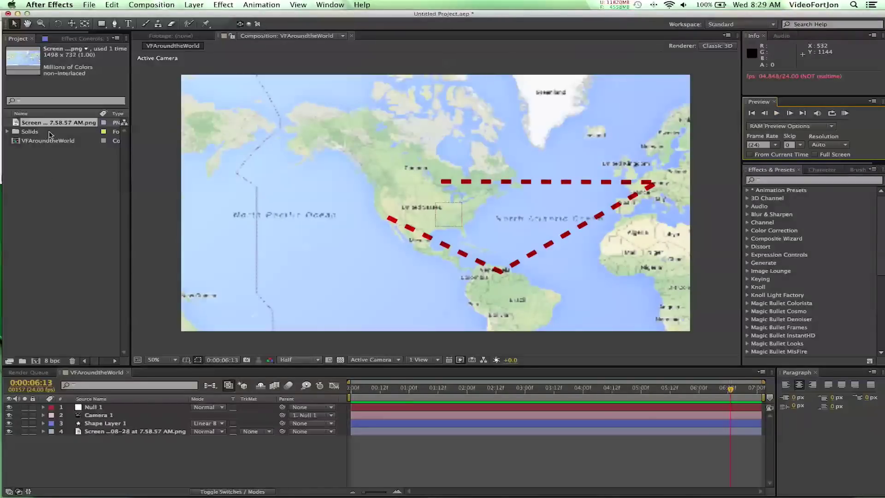
- Create a new composition named dottedline with a duration of 0:00:08:00, using the HDTV 1080 24 preset
click(148, 8)
click(148, 19)
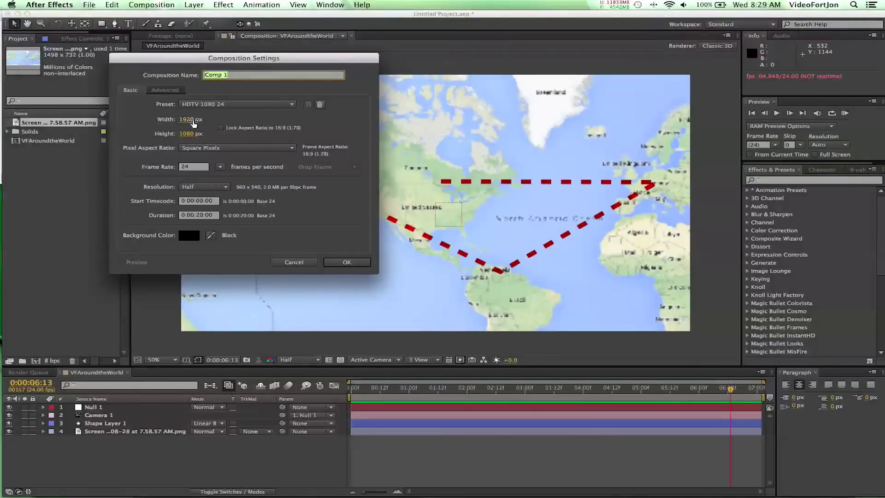
click(201, 215)
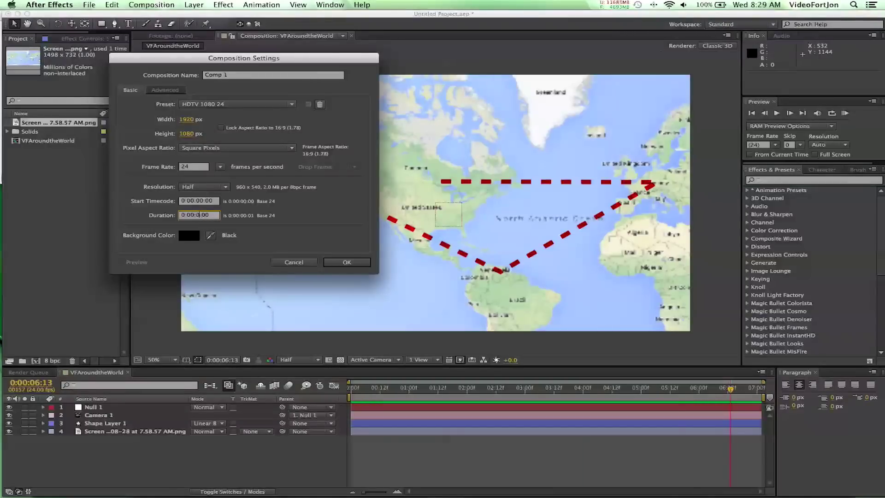
double_click(219, 76)
text(dottedline)
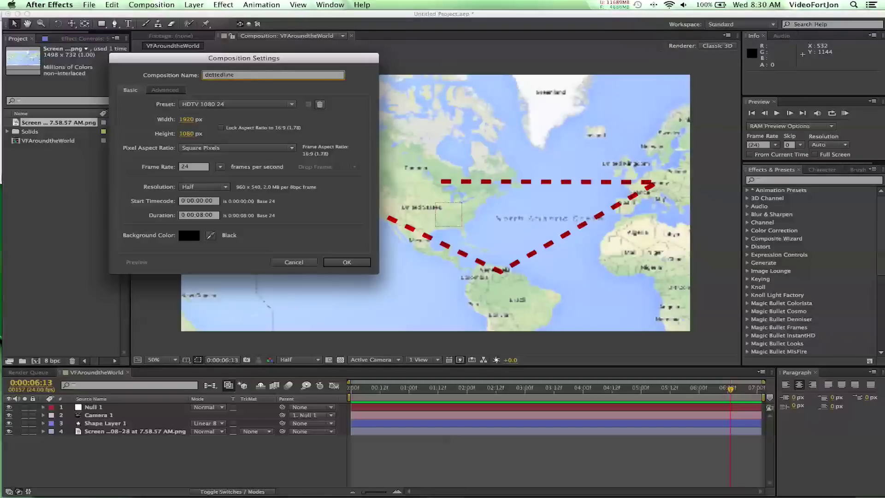
click(347, 261)
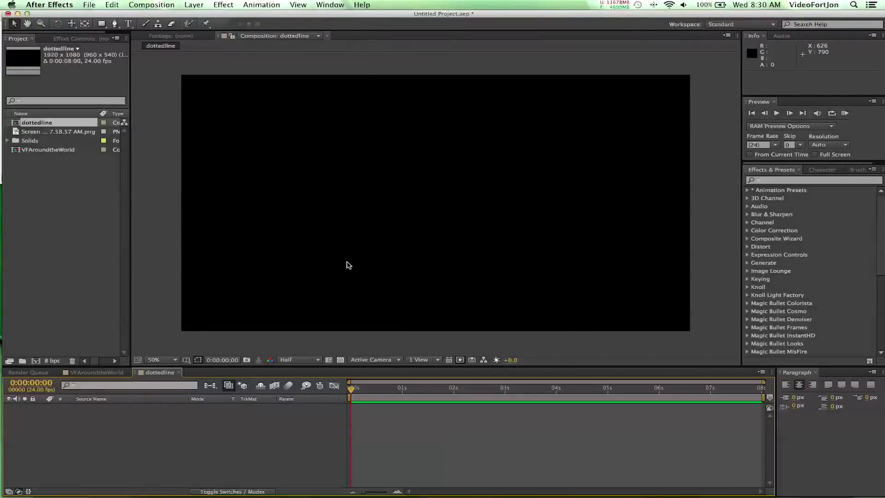
- Add the world map screenshot to the dottedline composition as a layer
click(14, 133)
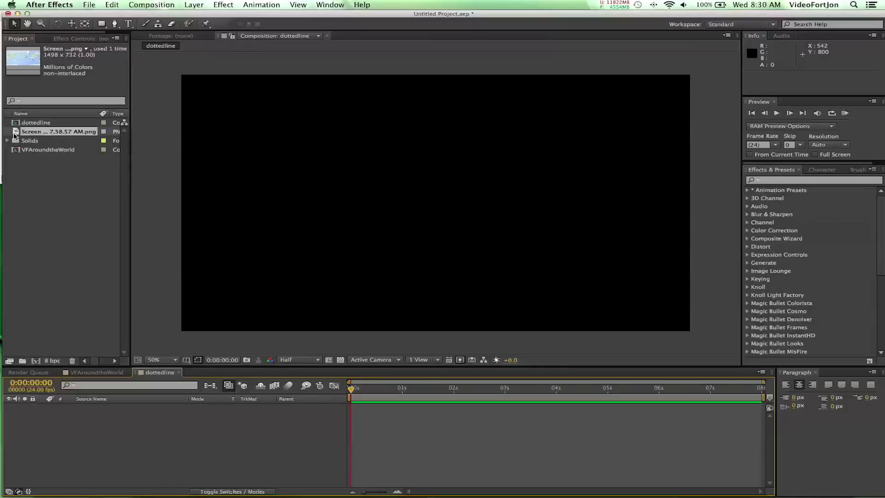
drag(14, 133, 64, 421)
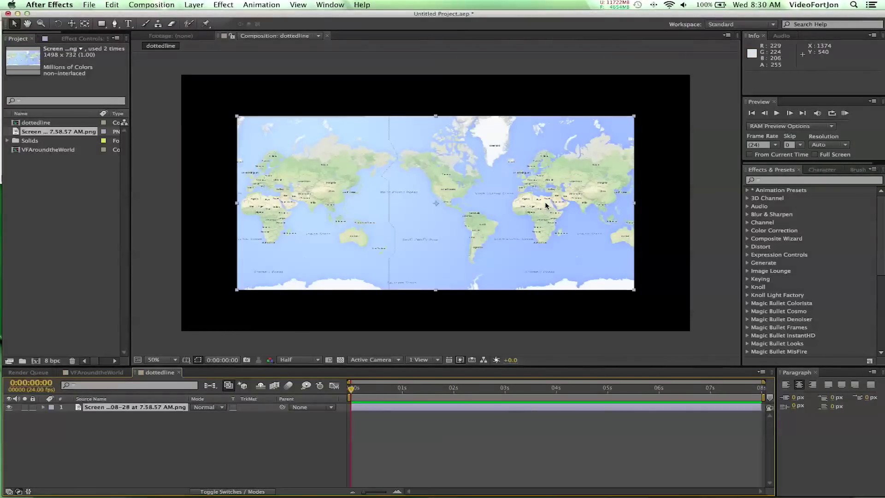
- Stretch the map layer to about 162% by 169% to fill the frame and reposition it to about 842, 550
drag(234, 203, 106, 187)
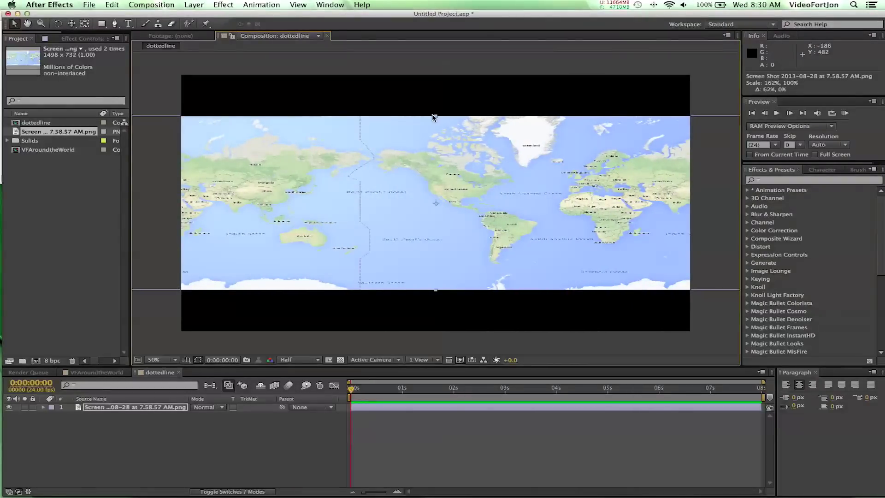
drag(436, 117, 436, 60)
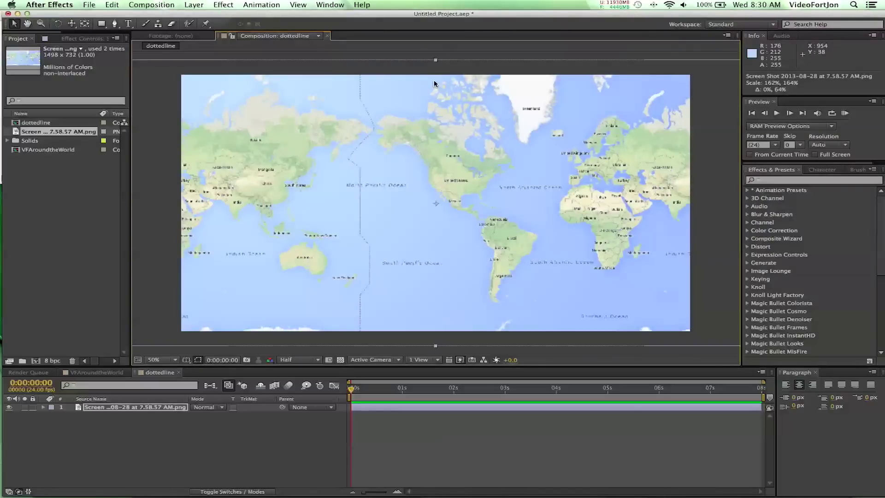
drag(436, 59, 435, 55)
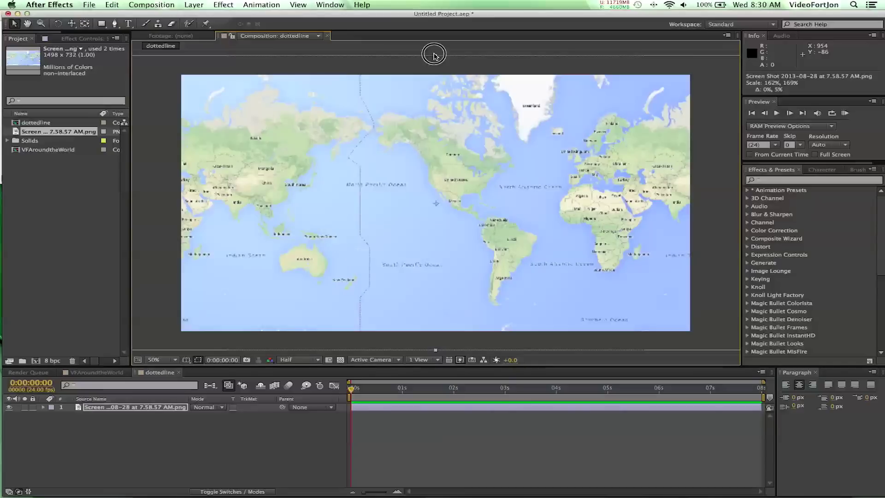
drag(445, 136, 414, 138)
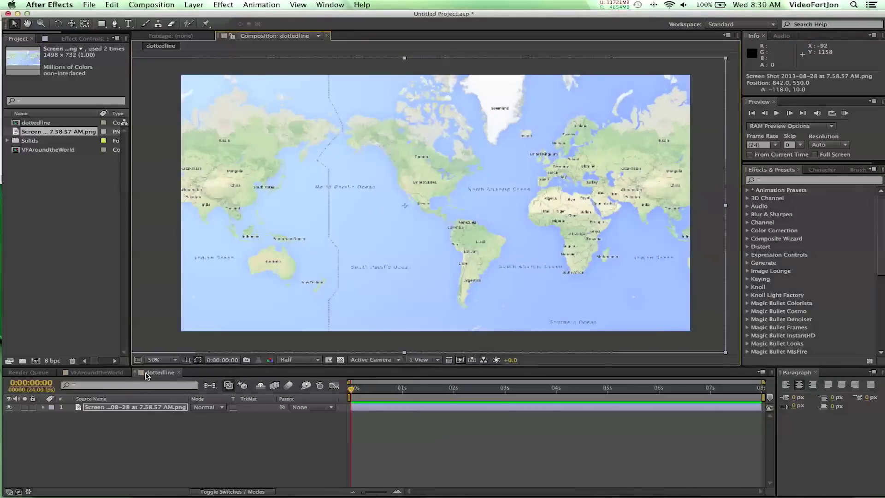
- Create a new shape layer above the map and select it
click(194, 6)
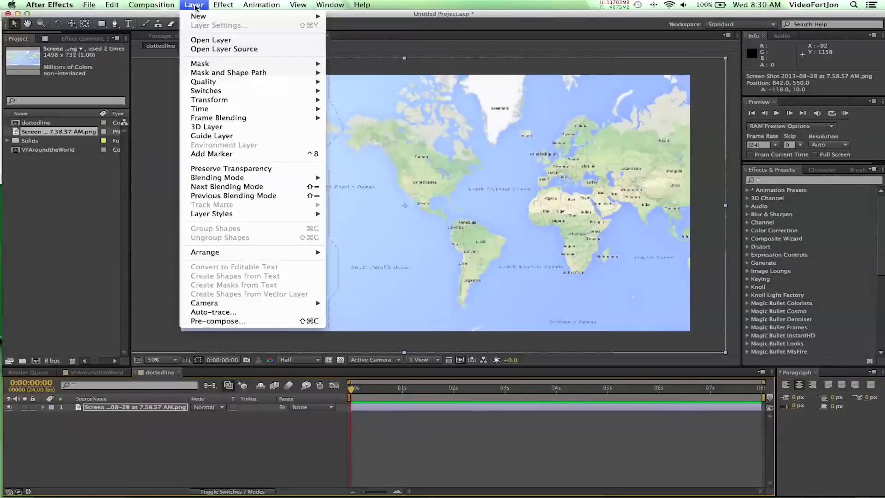
mouse_move(204, 15)
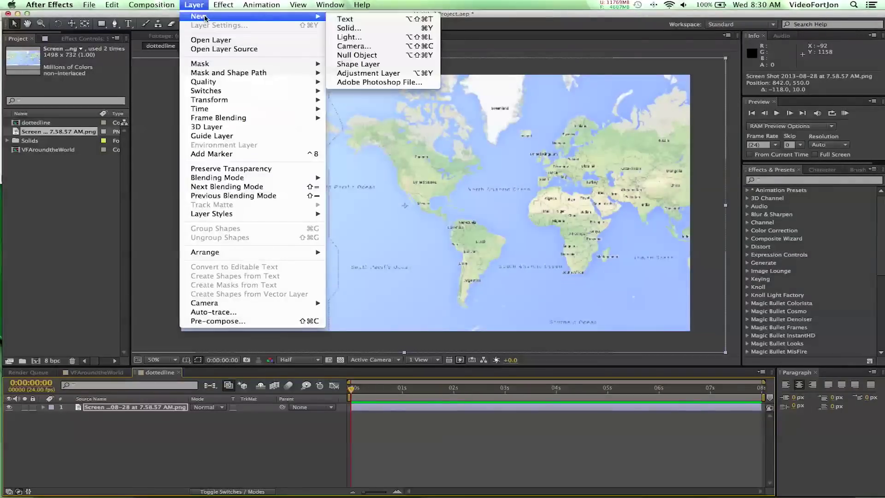
click(366, 64)
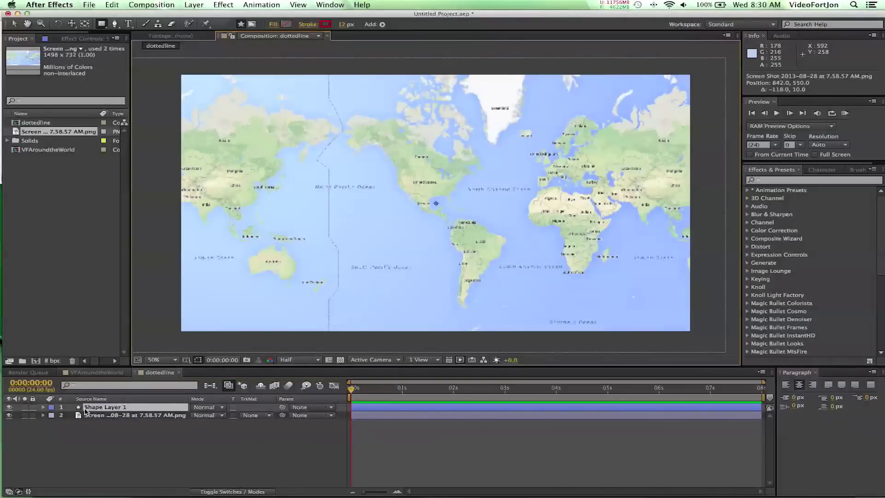
click(88, 407)
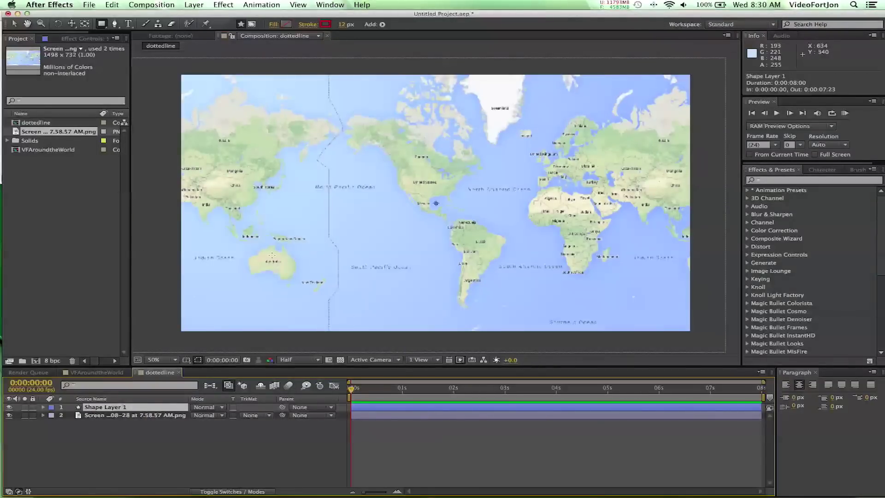
- Set up the Pen tool with fill None and a solid red FF0000 stroke at 100% opacity
click(115, 24)
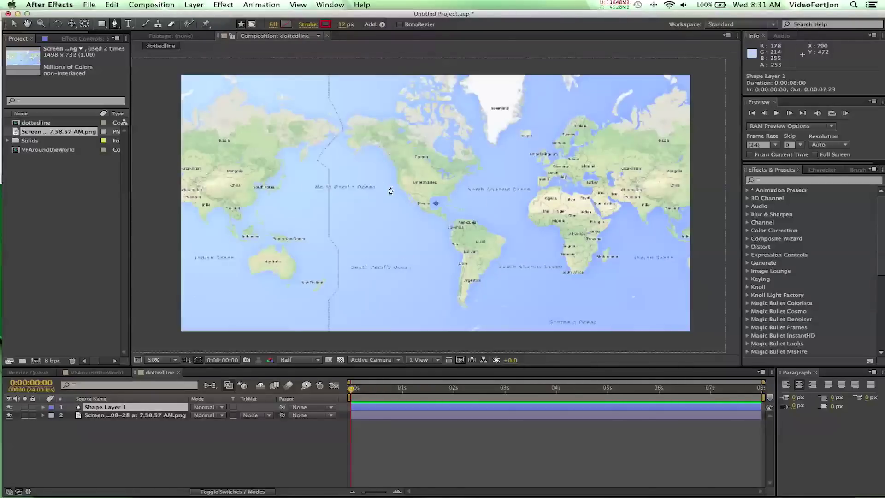
click(277, 24)
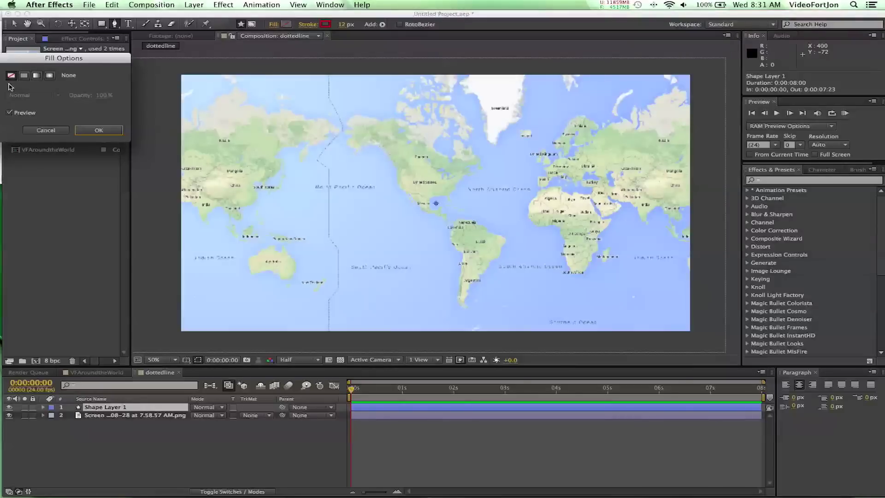
click(98, 132)
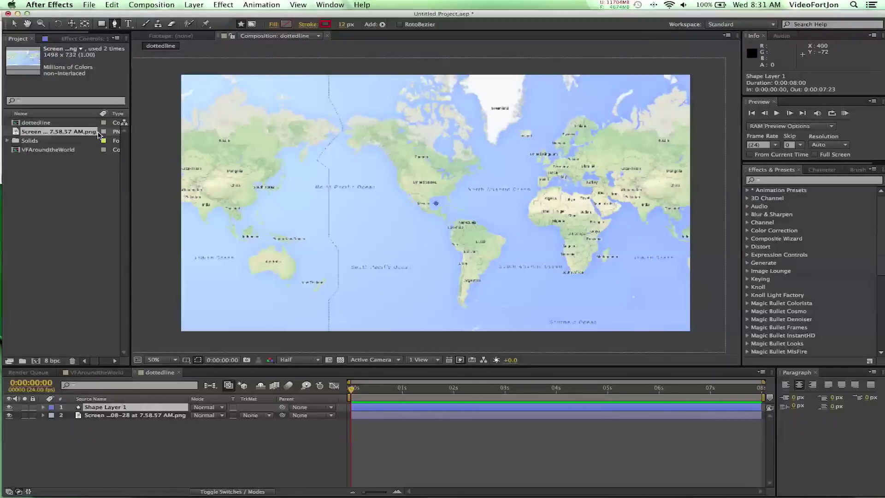
click(309, 26)
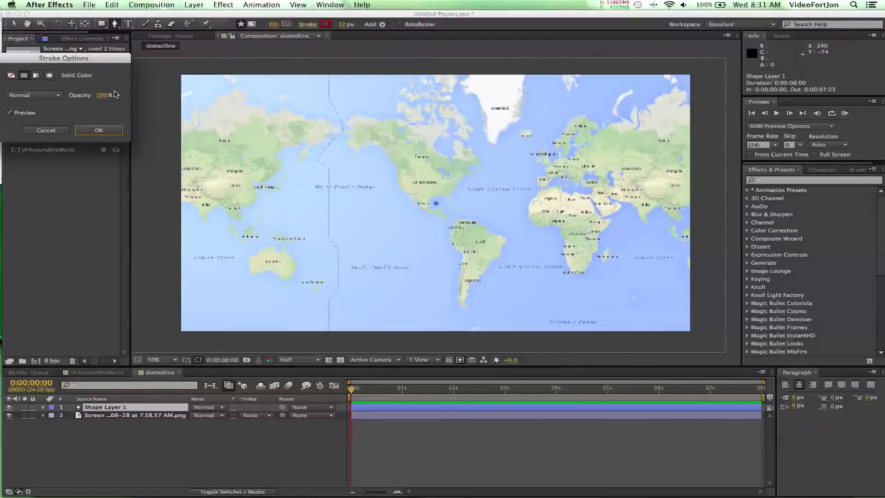
click(99, 130)
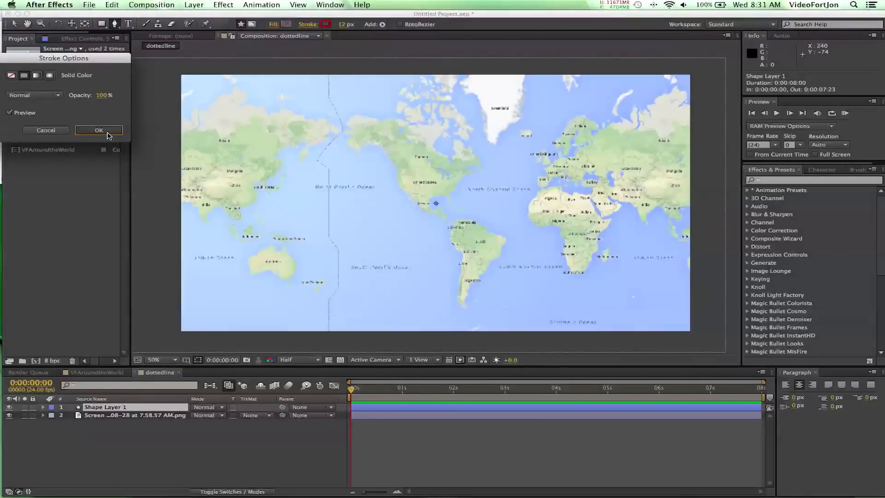
click(326, 24)
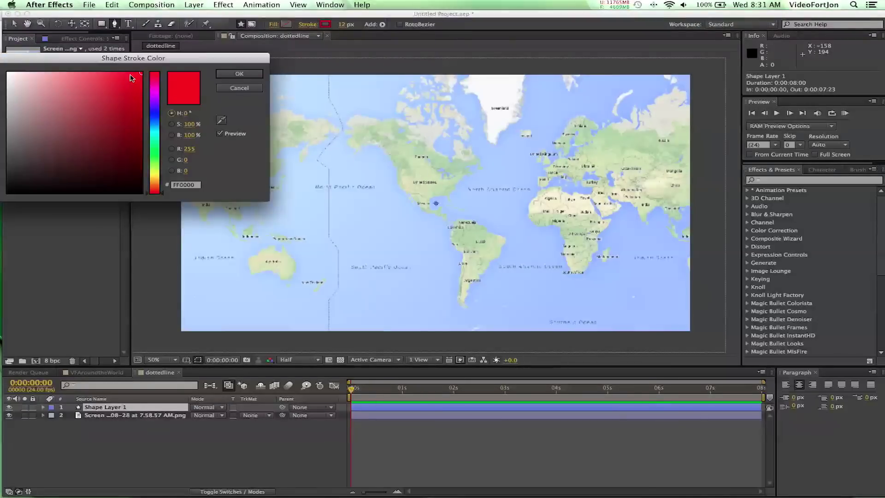
click(227, 75)
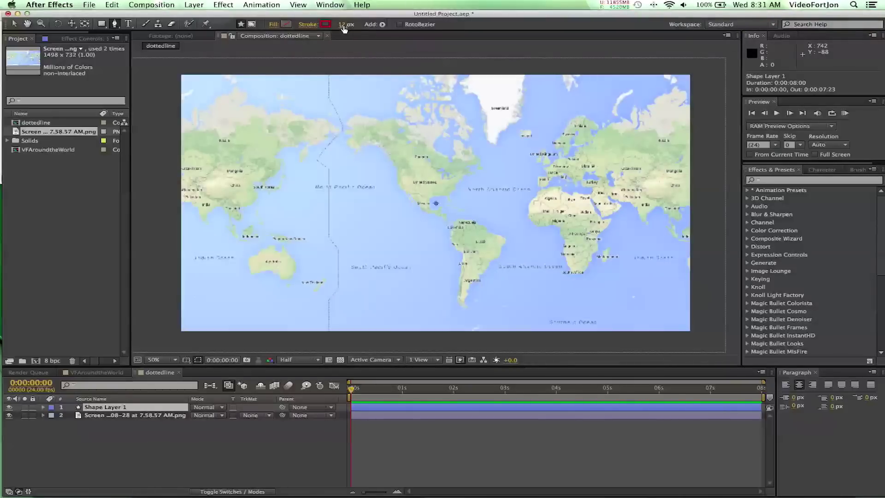
- Draw a four-point route from the western United States to Venezuela, on to central Europe, and back to the eastern United States
click(402, 188)
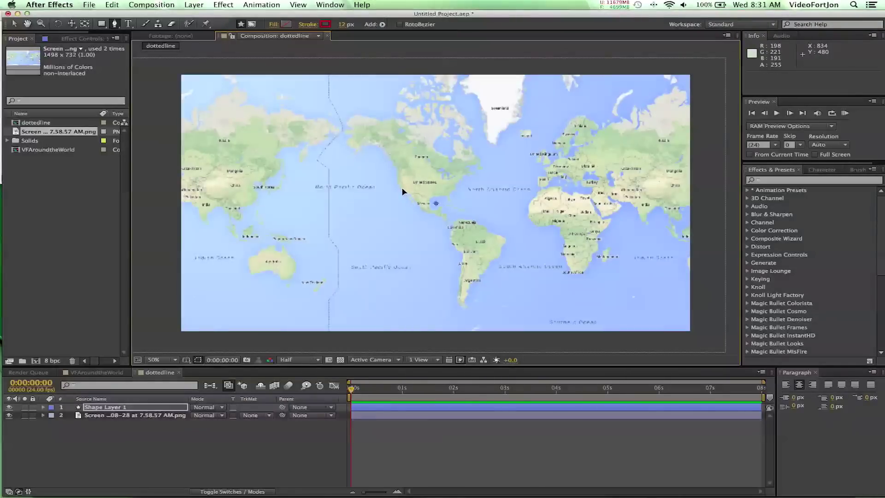
click(468, 223)
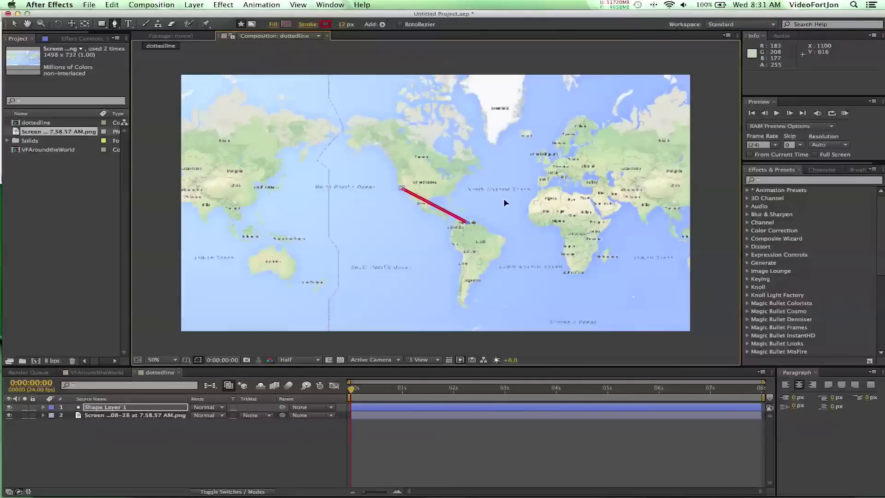
click(567, 168)
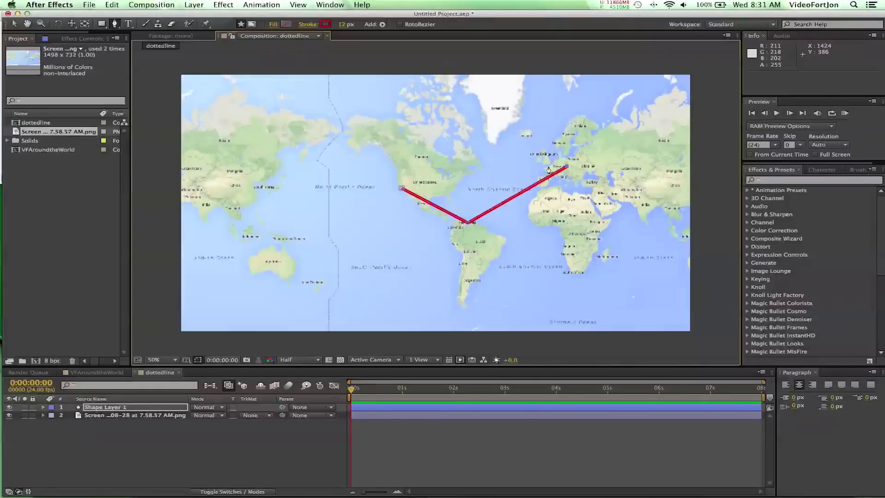
click(456, 181)
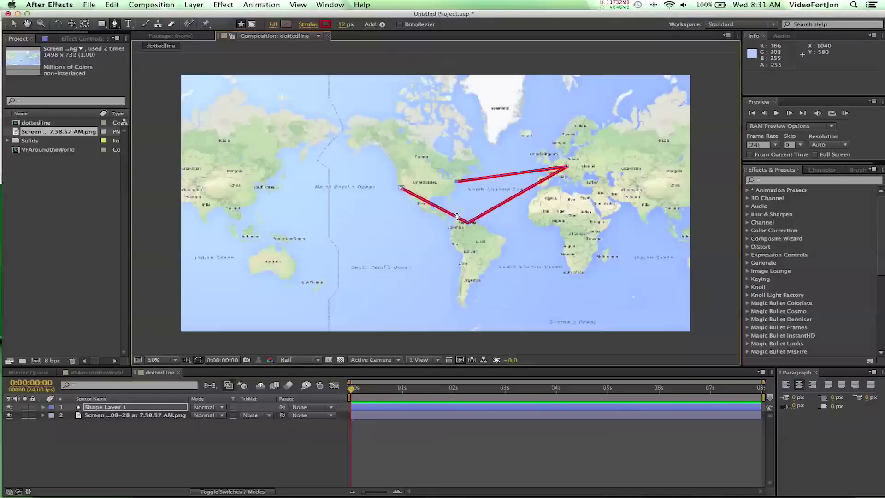
- Add Trim Paths to Shape Layer 1 and expand its properties
click(104, 409)
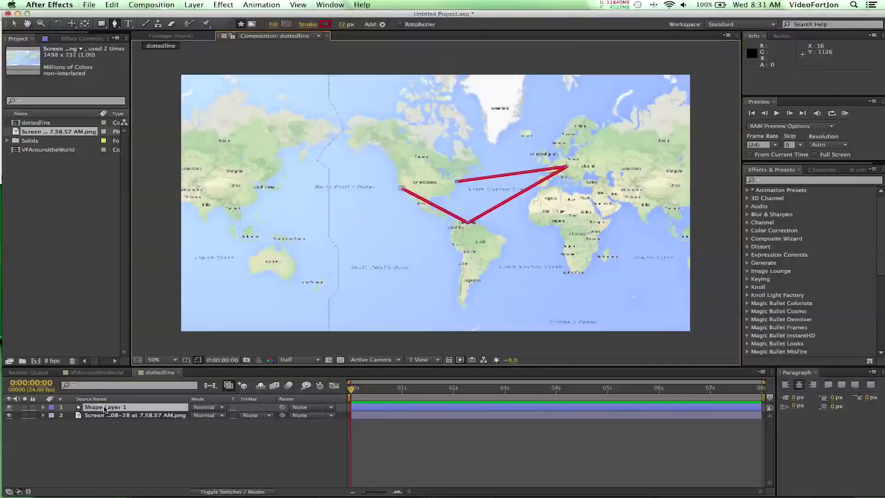
click(44, 408)
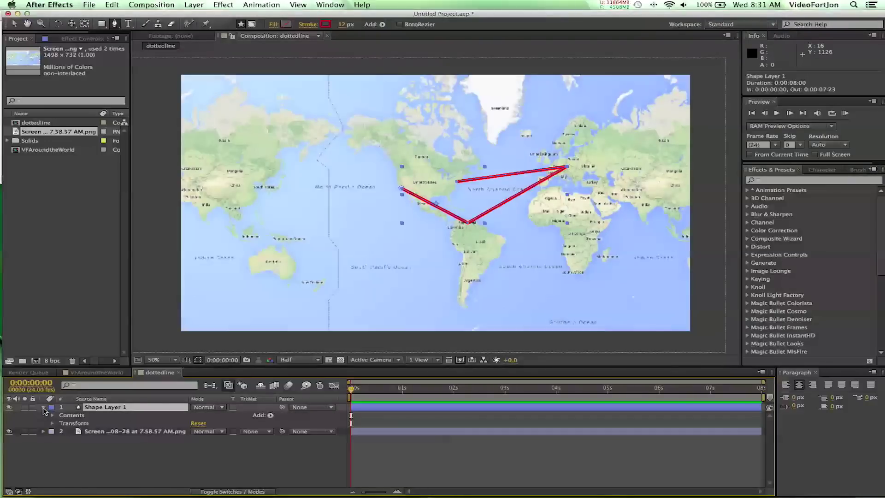
click(271, 415)
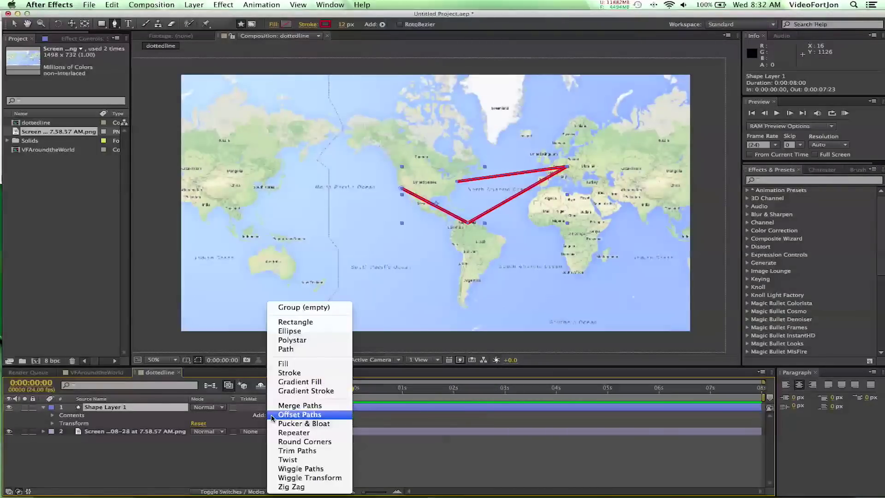
click(285, 451)
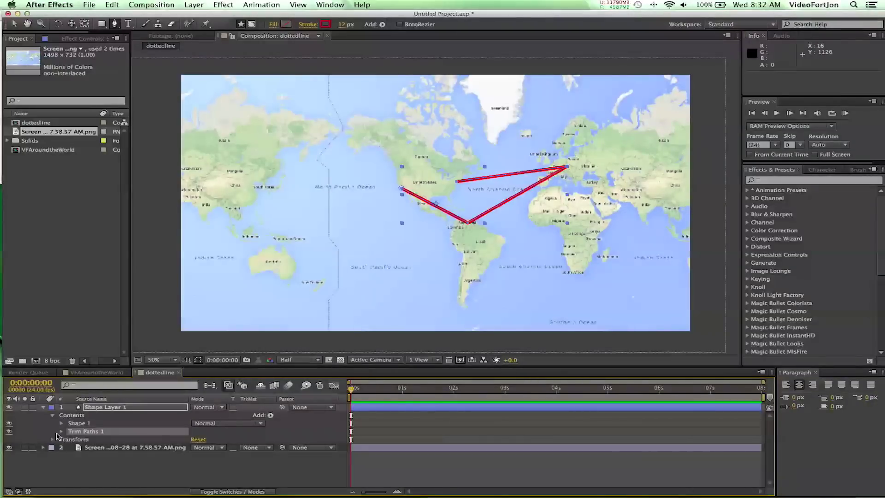
click(61, 432)
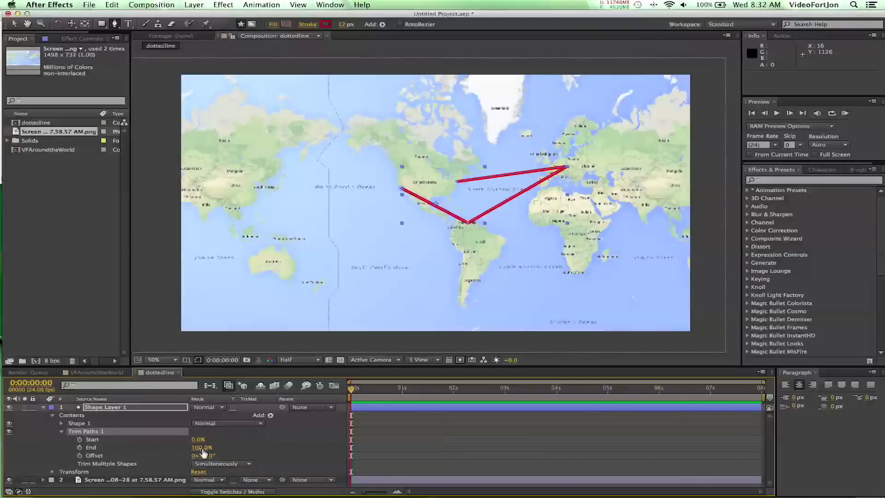
- Keyframe the Trim Paths End at 0% on the first frame and raise it at 0:00:04:00, then return to the start
drag(200, 448, 118, 444)
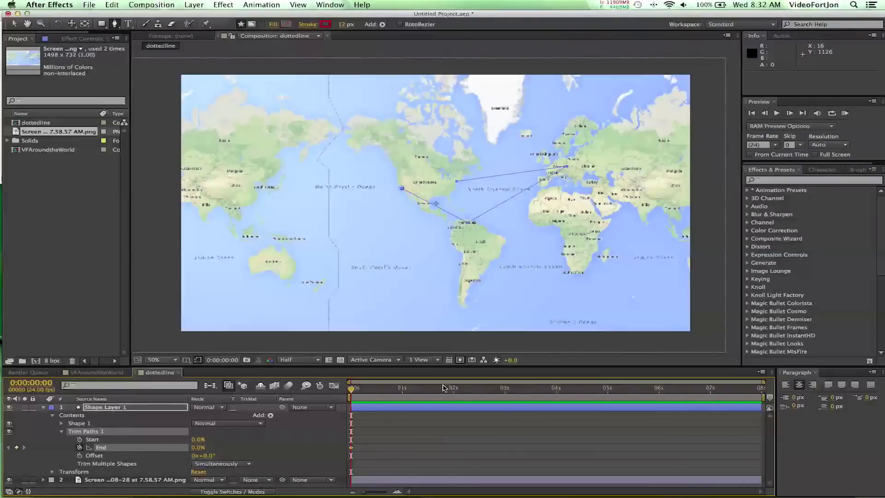
click(555, 391)
drag(558, 394, 555, 392)
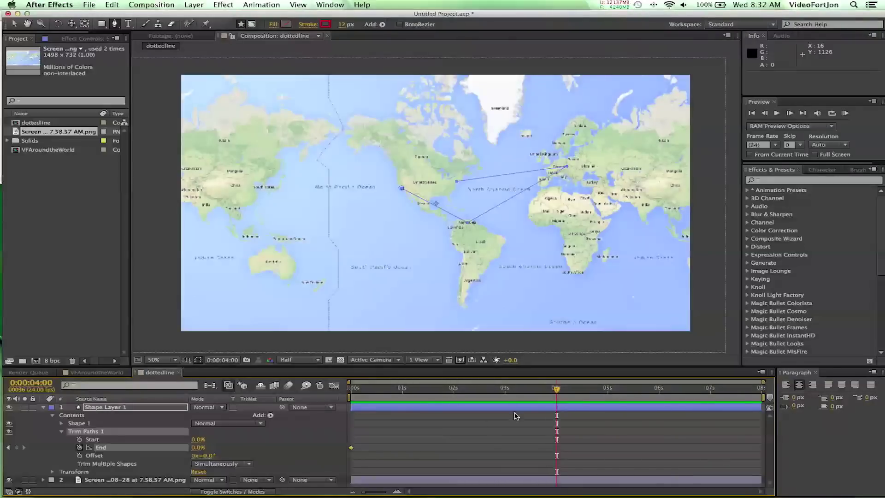
drag(198, 450, 455, 445)
click(370, 392)
drag(370, 392, 349, 391)
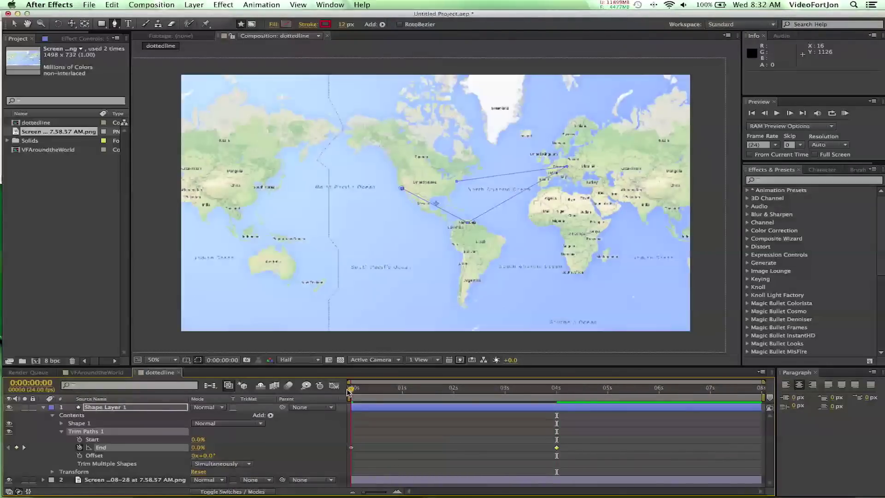
- Preview the solid line drawing itself across the map, then move the current time to 0:00:04:00
key(KP_0)
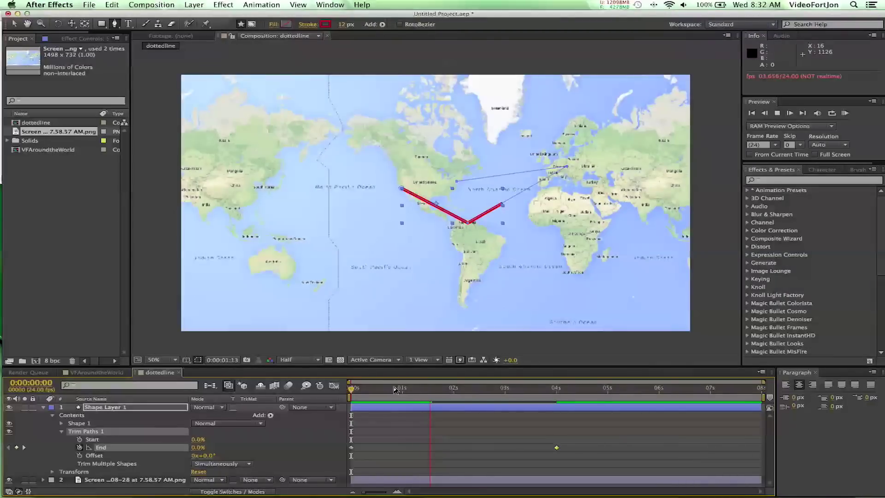
click(554, 390)
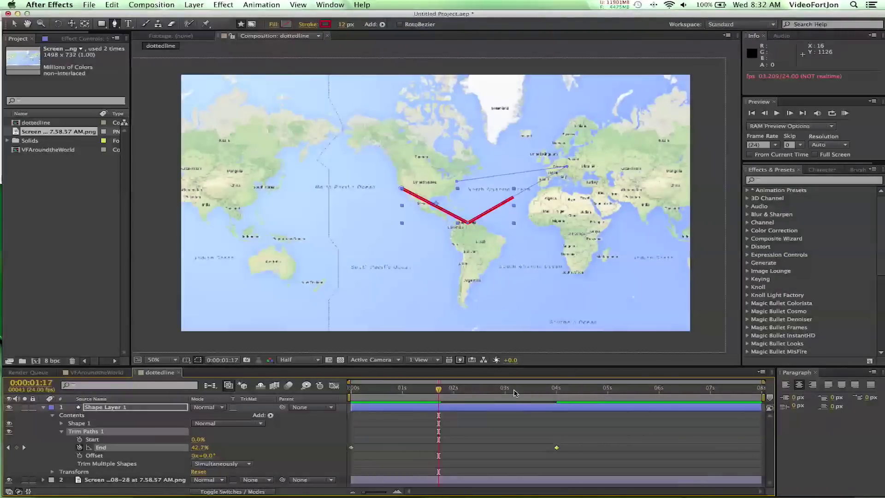
click(554, 390)
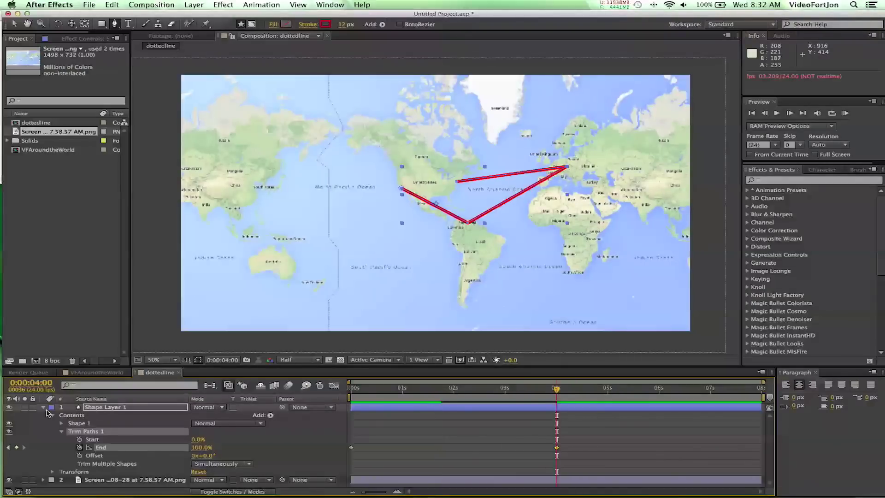
- Add a dash to Stroke 1 of Shape 1 in Shape Layer 1 and set its Dash length to 39
click(63, 424)
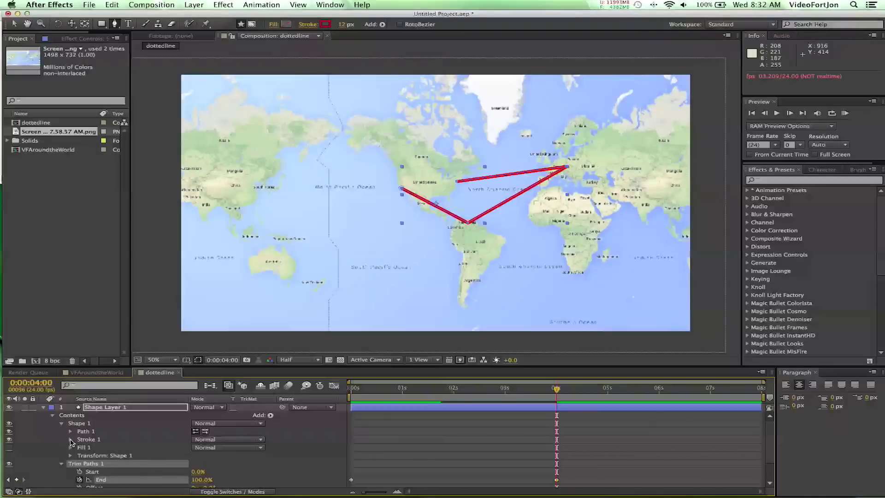
click(70, 440)
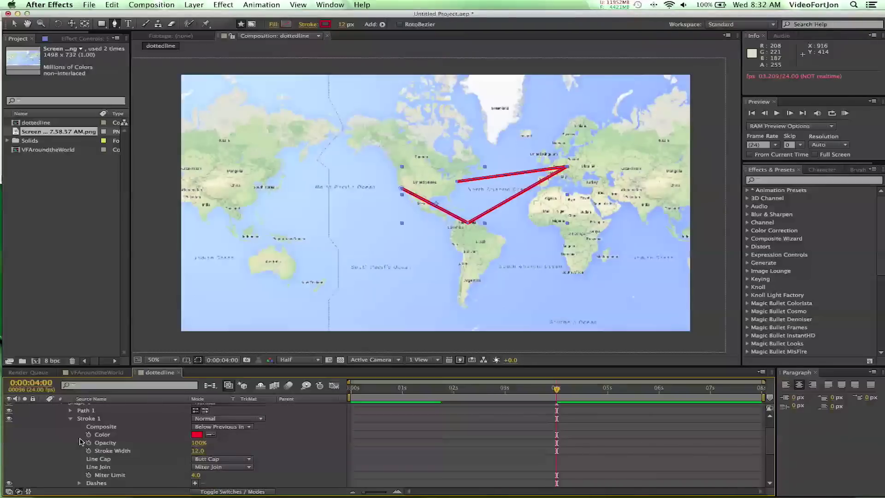
scroll(121, 459, down, 3)
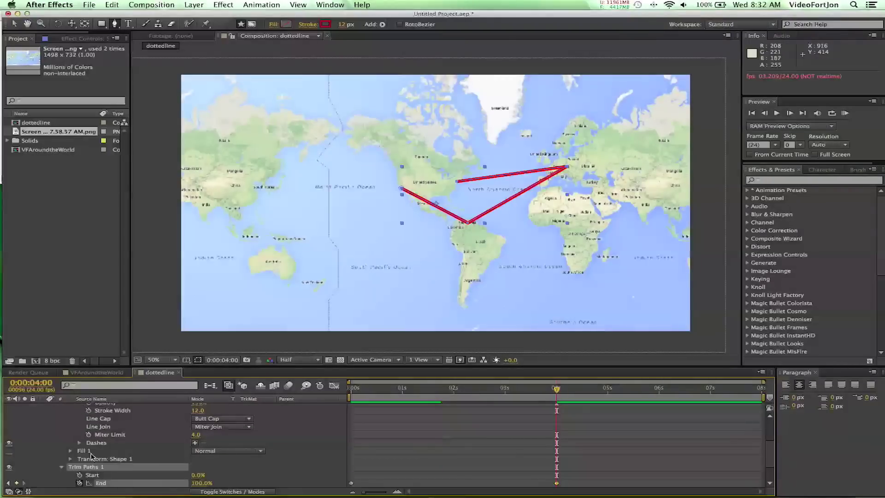
click(90, 443)
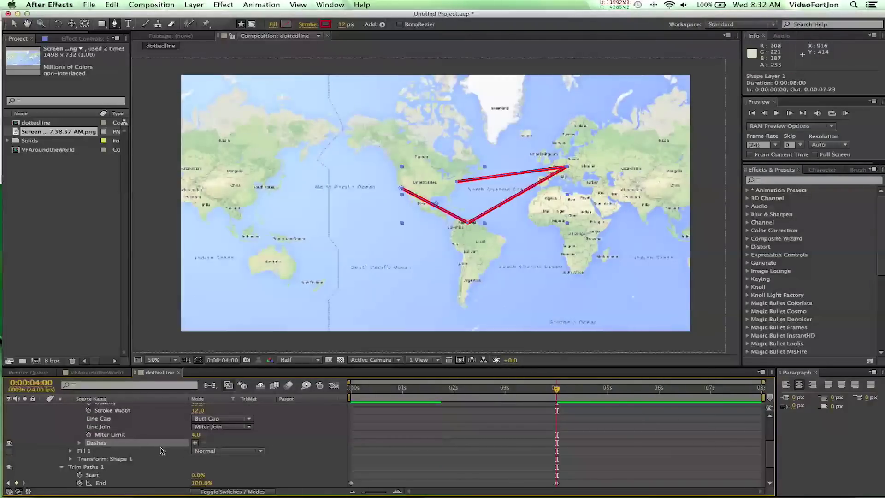
click(195, 444)
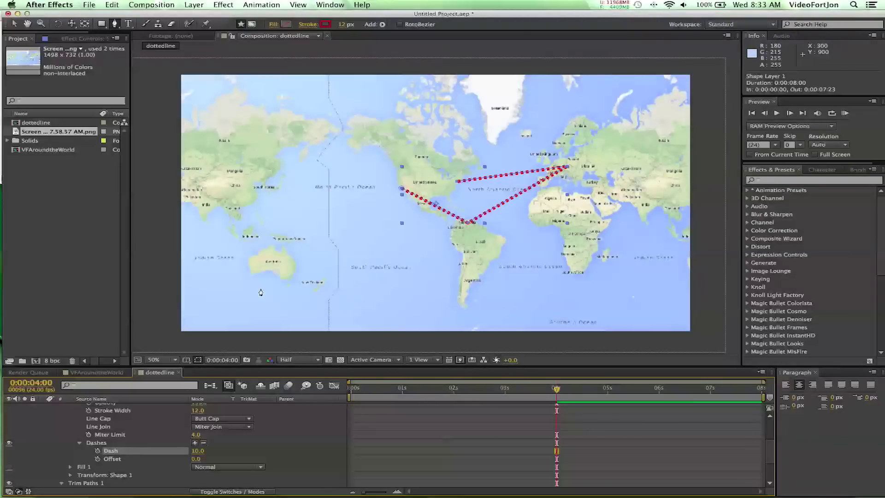
drag(198, 452, 232, 482)
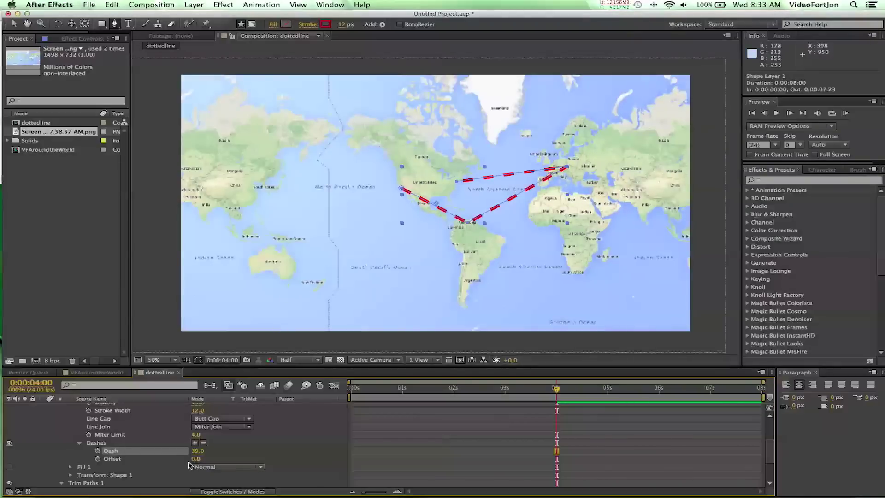
- Preview the dashed line's animation from near the start of the dottedline composition
click(355, 392)
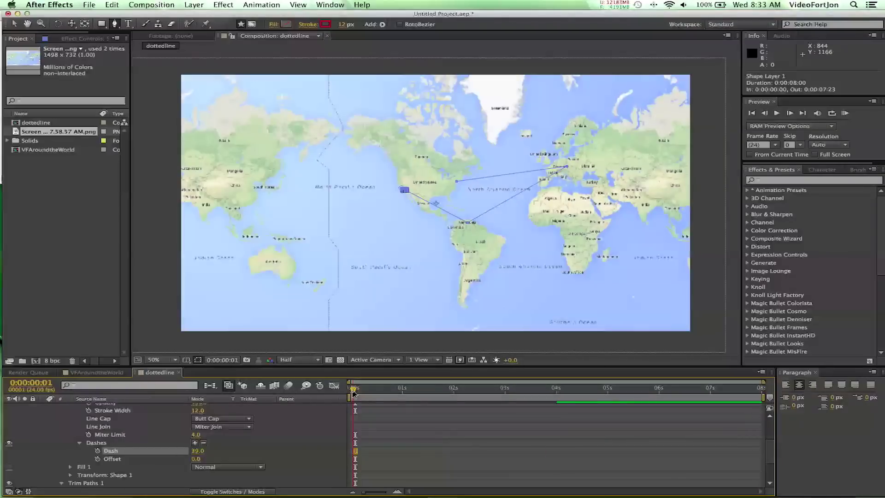
key(space)
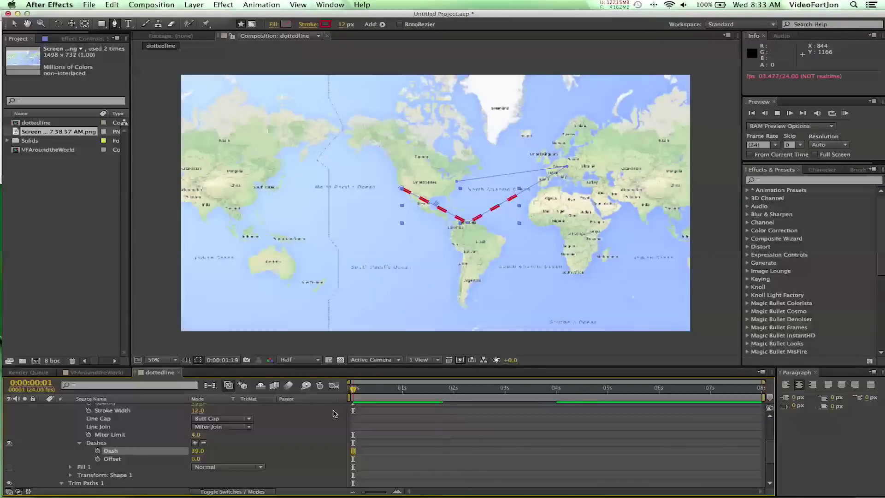
key(space)
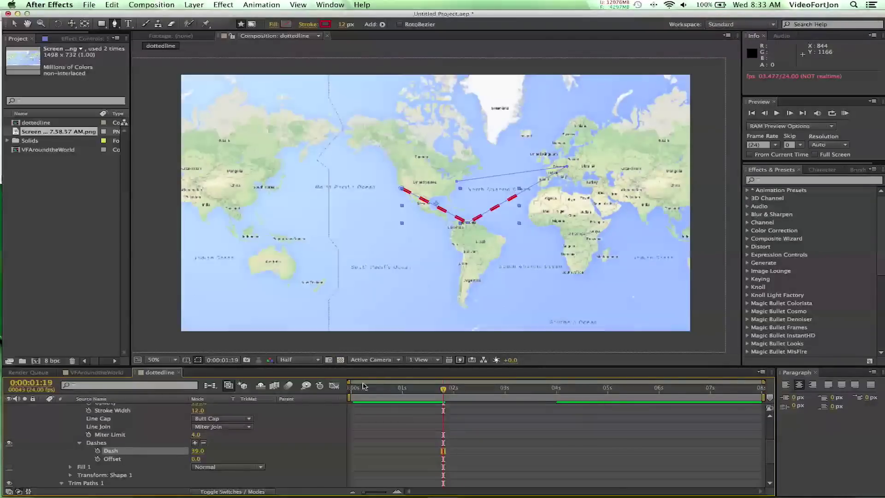
scroll(104, 396, up, 5)
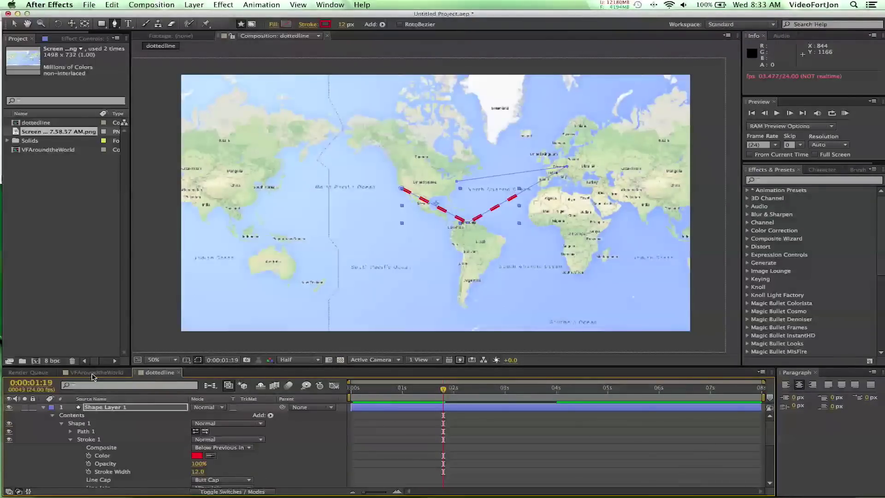
- In the VFAroundtheWorld composition, select Null 1 to examine its motion path and scrub the timeline from near the start to about 0:00:04:06
click(94, 373)
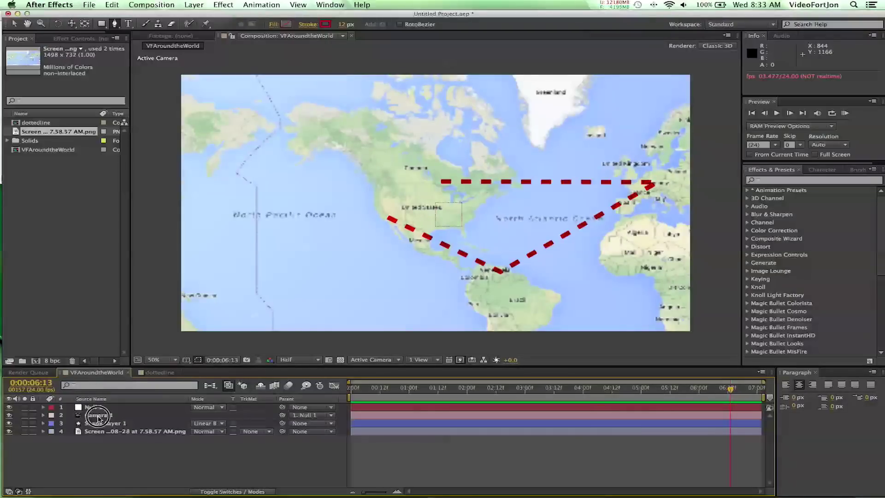
click(98, 417)
click(101, 407)
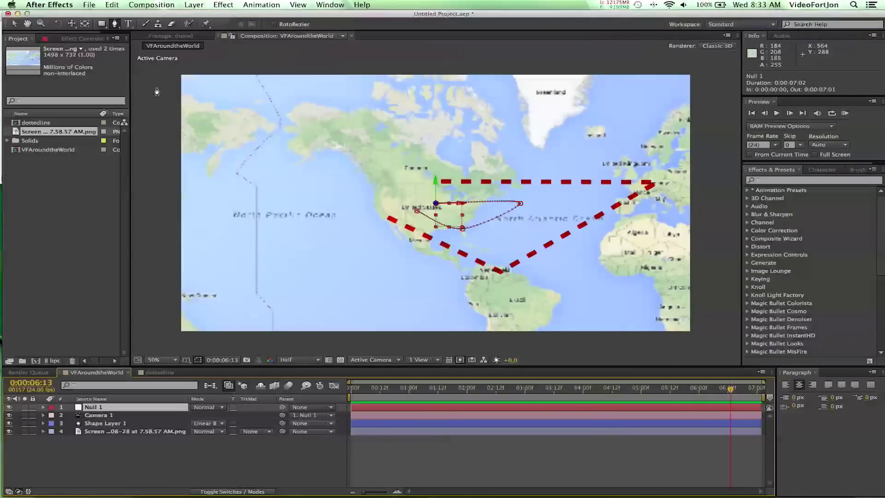
click(355, 390)
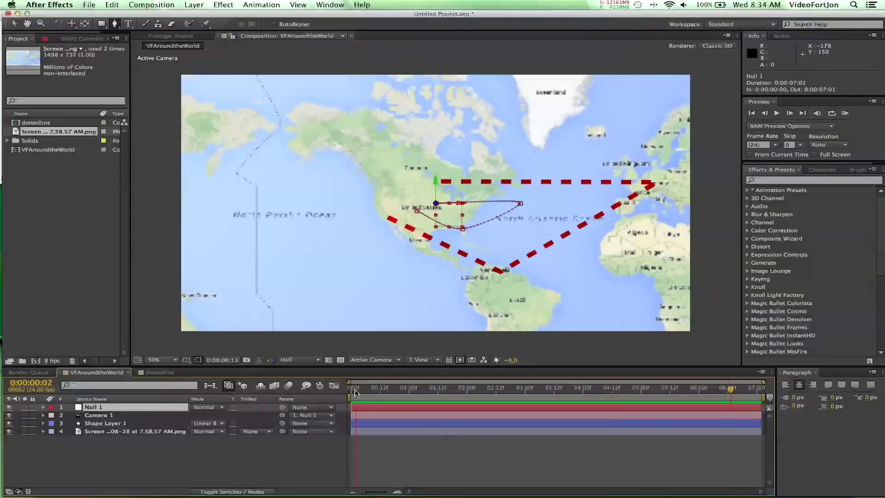
drag(355, 391, 601, 408)
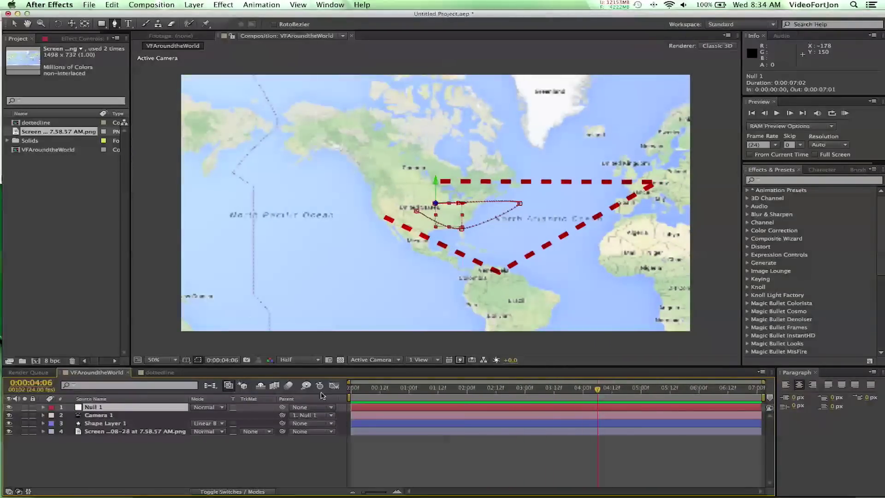
- Return to the dottedline composition and set the stroke's dash Offset to 278
click(155, 373)
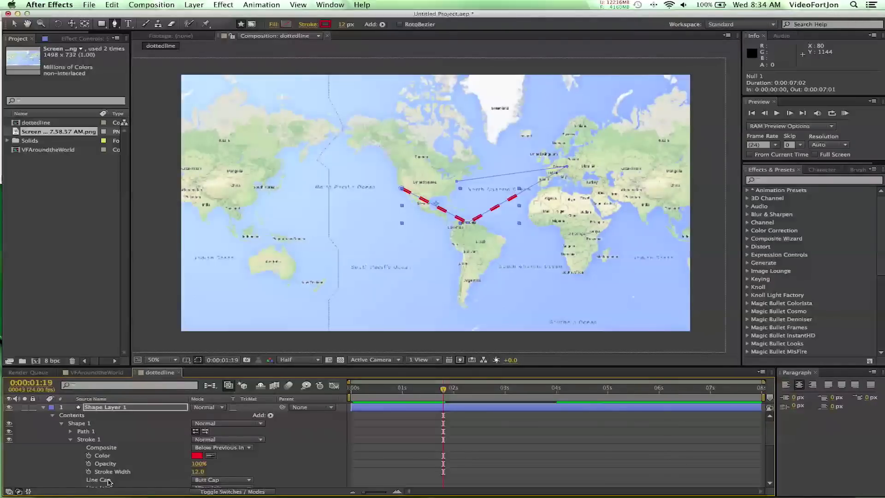
scroll(111, 450, down, 3)
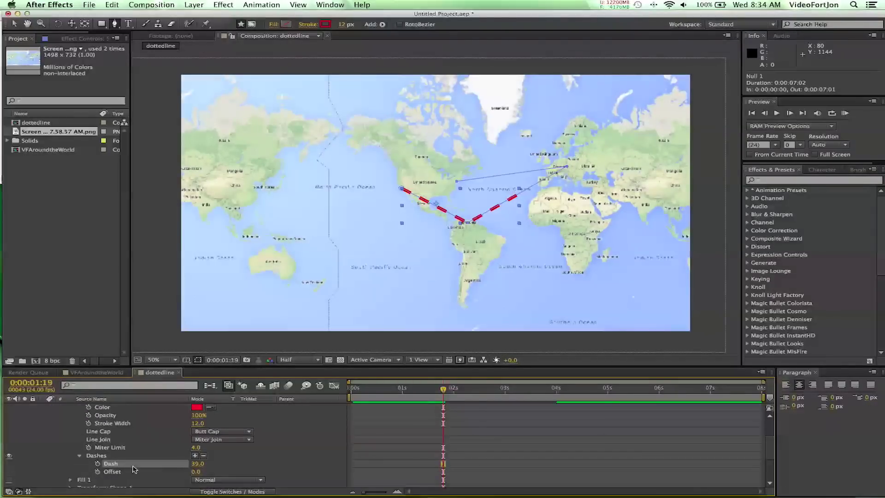
click(112, 474)
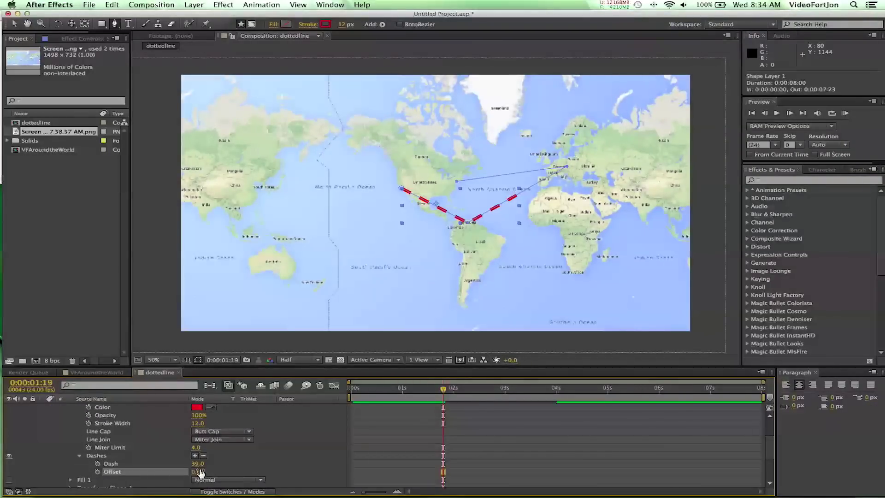
drag(196, 475, 342, 468)
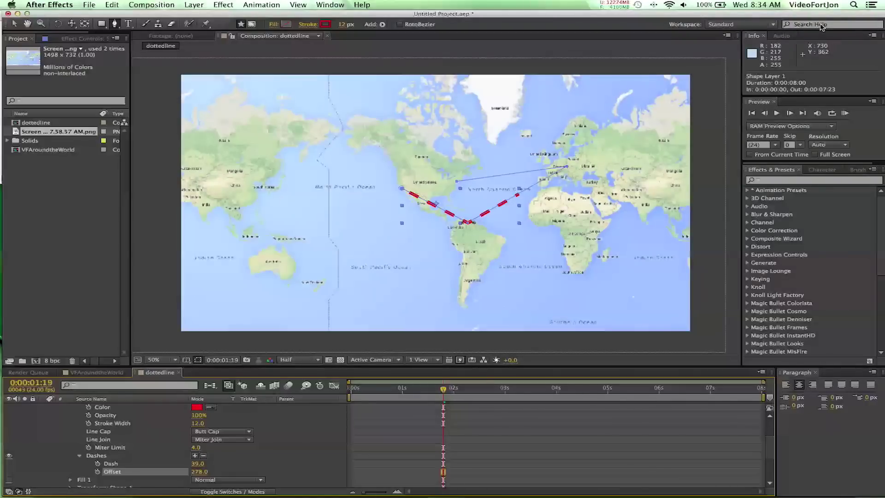
key(super+Tab)
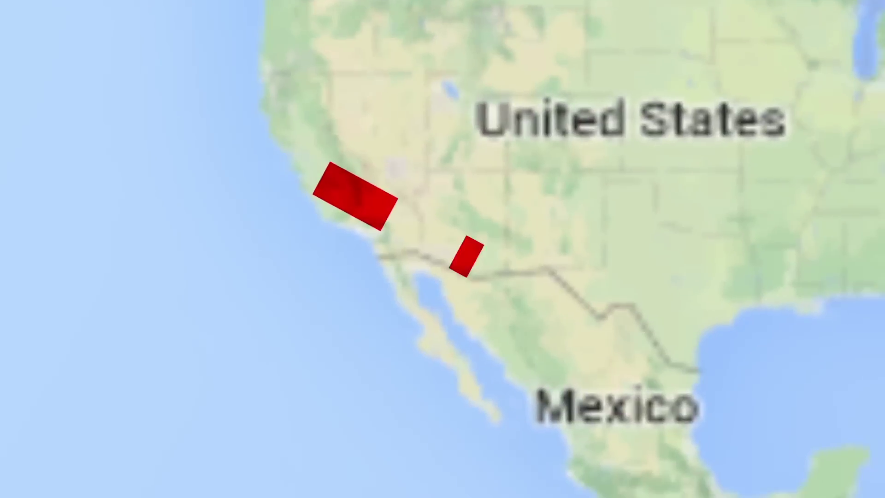